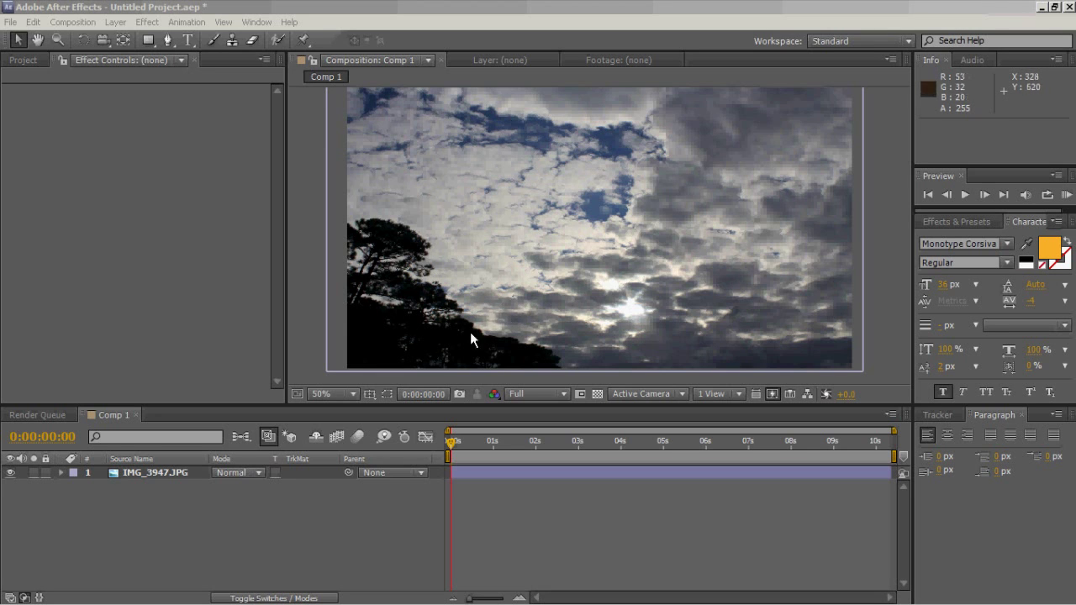
# - Create a new black solid layer and apply Optical Flares to it
pyautogui.click(116, 22)
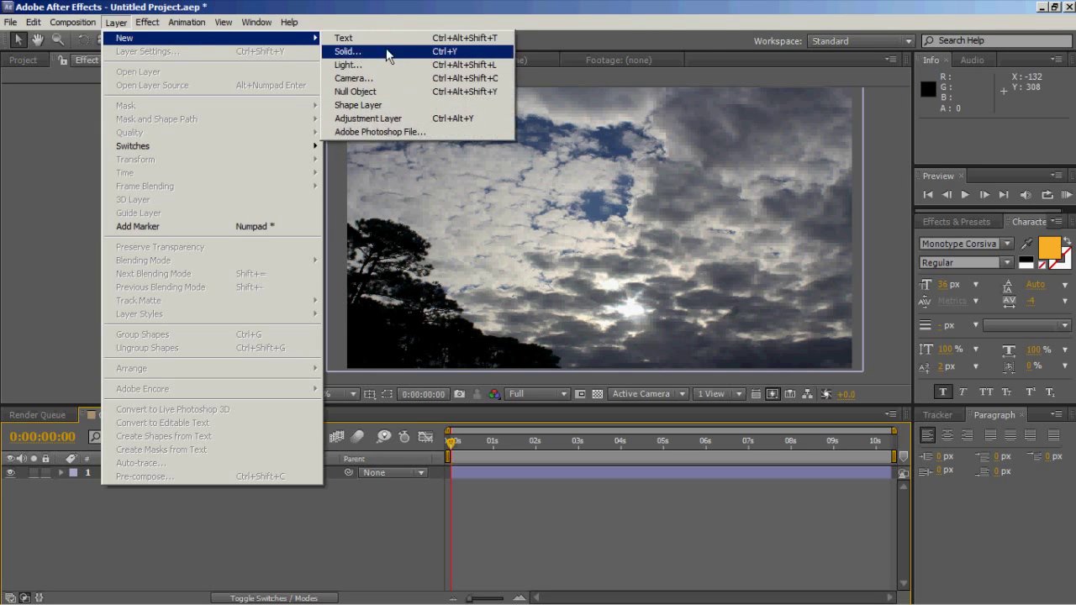
pyautogui.click(387, 51)
pyautogui.click(949, 451)
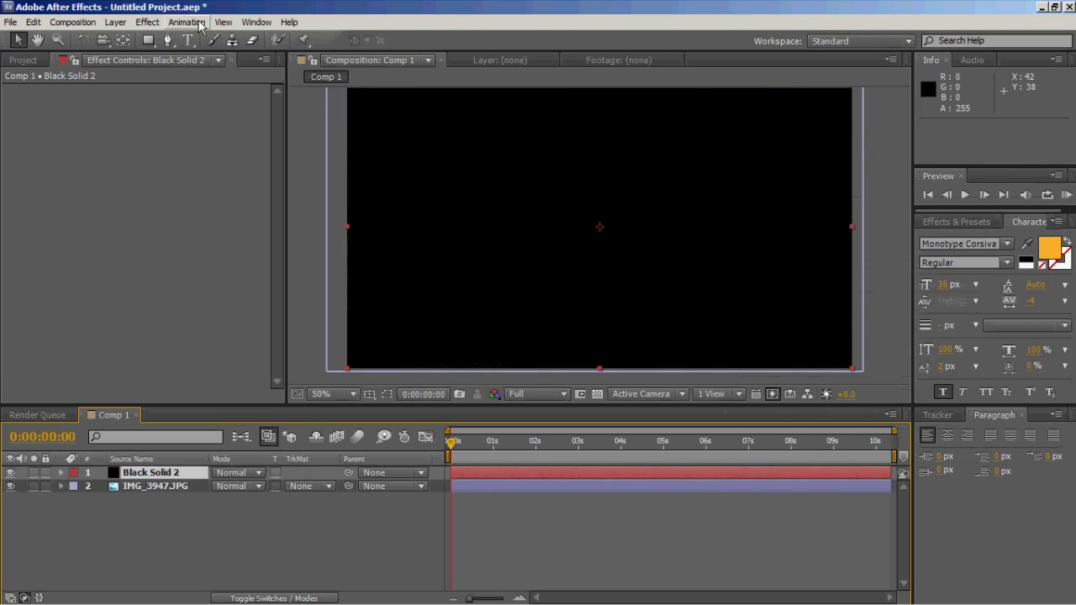
pyautogui.click(148, 22)
pyautogui.moveTo(171, 380)
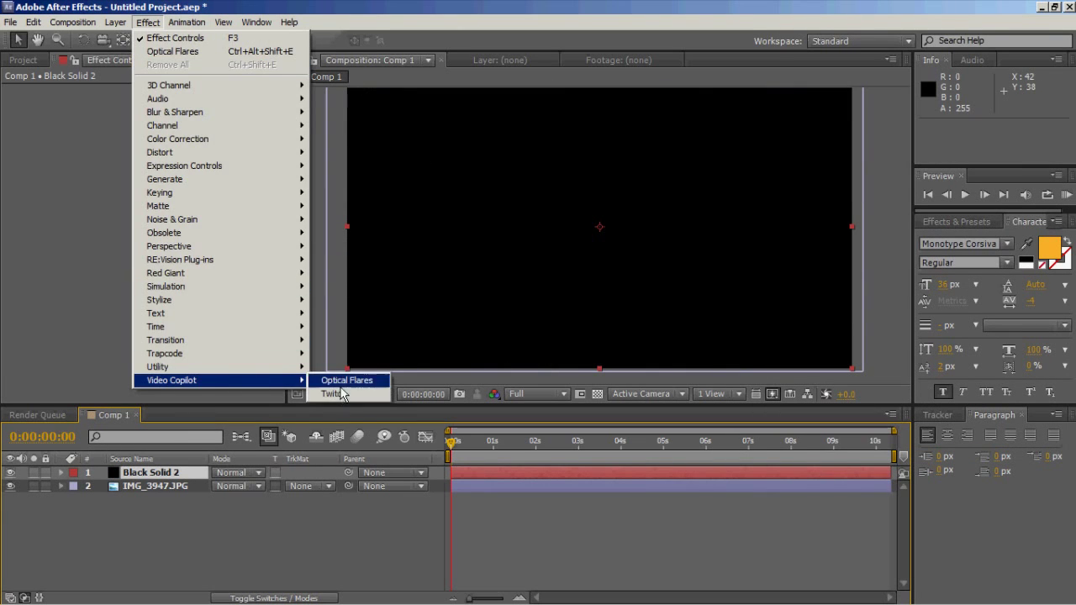
pyautogui.click(344, 380)
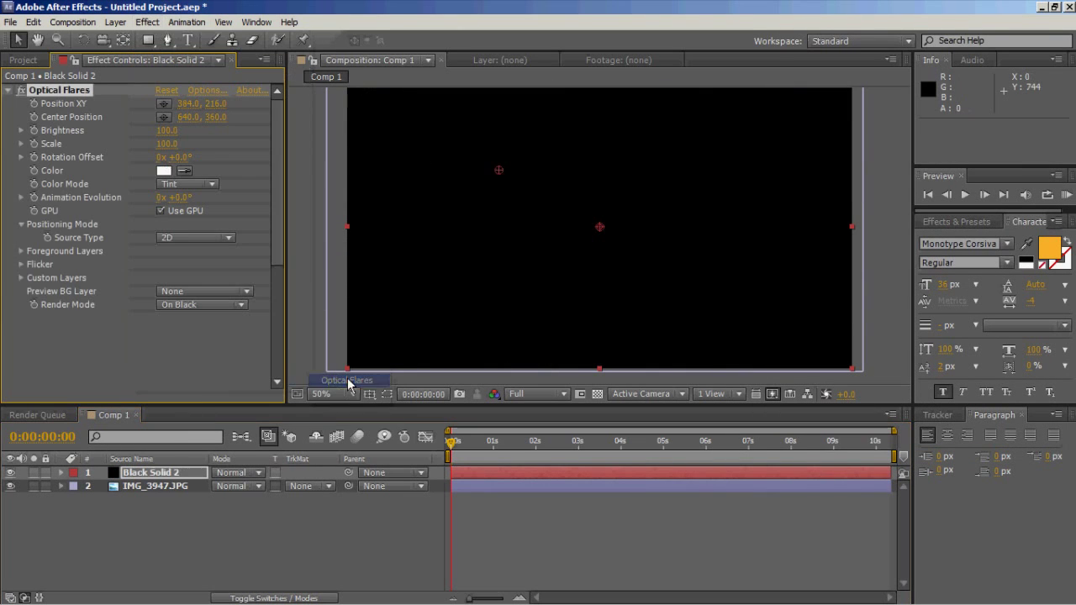
# - Set the flare's Render Mode to On Transparent and move it right of and below centre
pyautogui.click(186, 305)
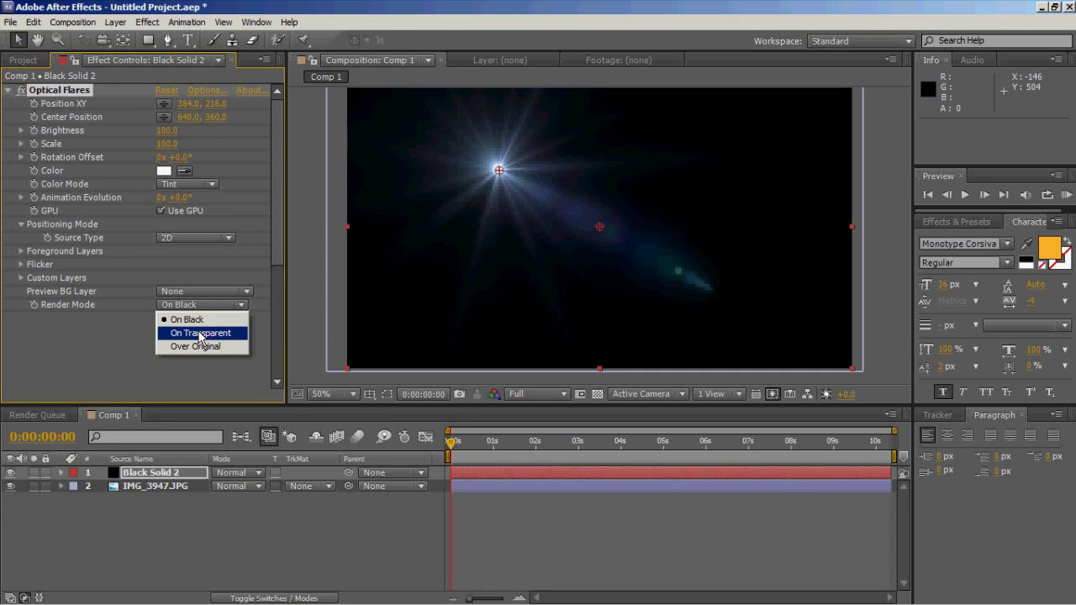
pyautogui.click(200, 333)
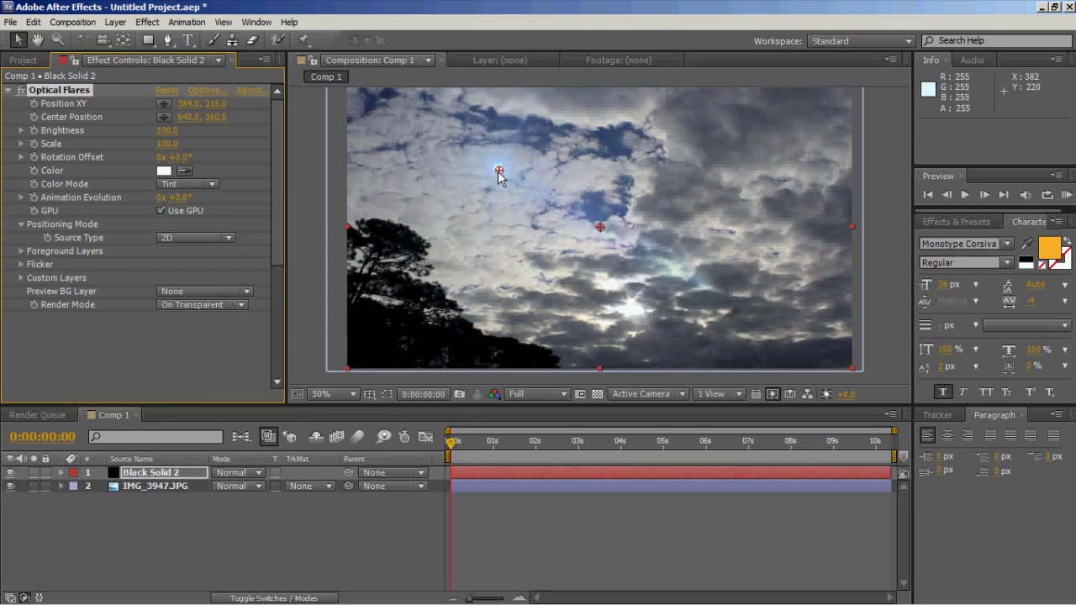
pyautogui.moveTo(499, 171); pyautogui.dragTo(709, 264)
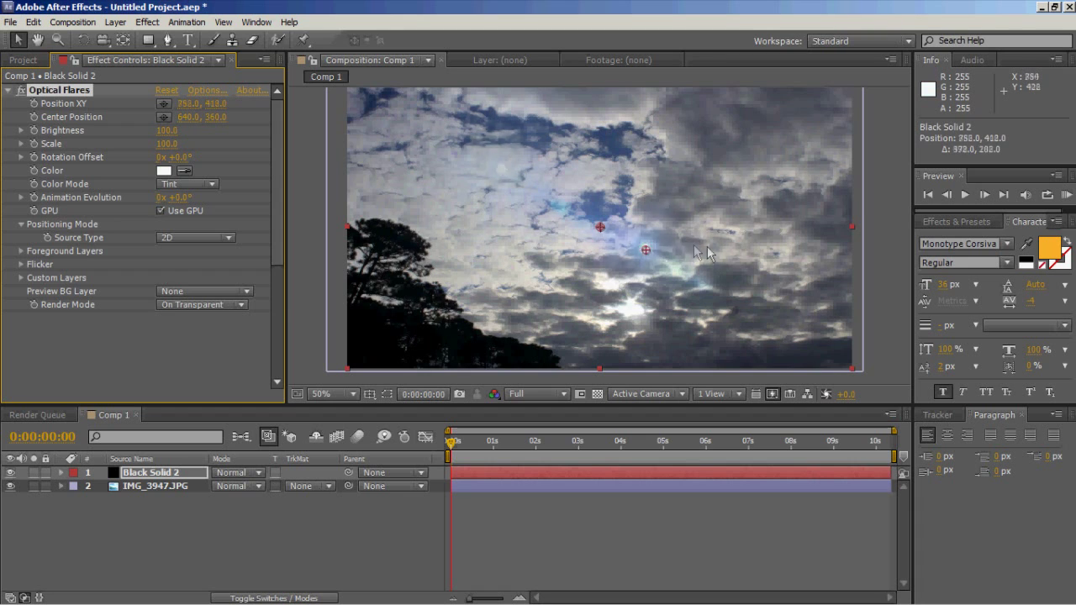
# - Load the Natural Flares 'Far Sun' preset into Optical Flares
pyautogui.click(205, 91)
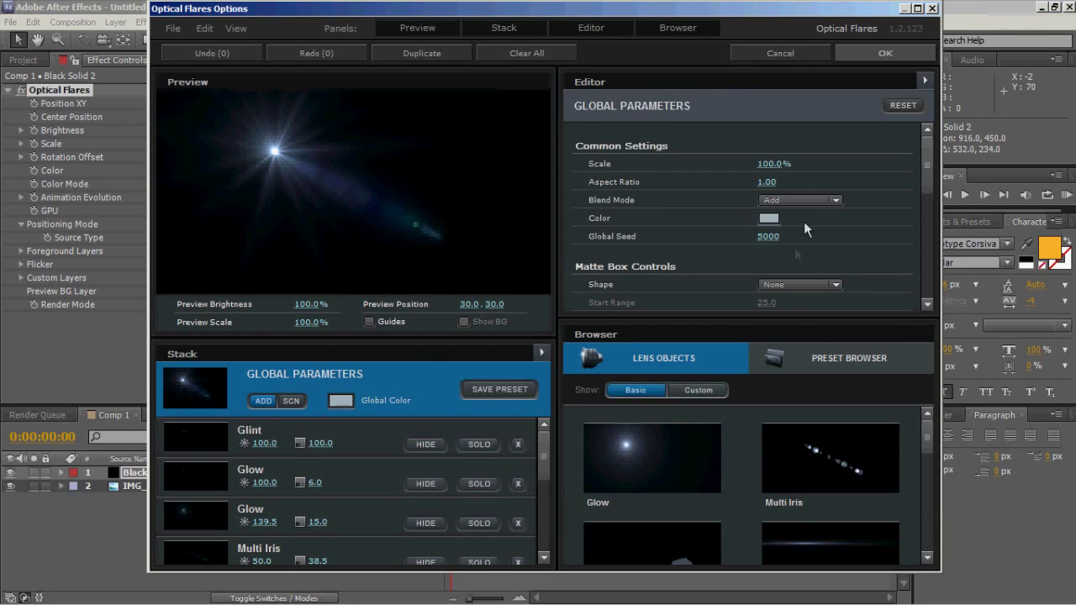
pyautogui.click(839, 356)
pyautogui.scroll(-2, 847, 442)
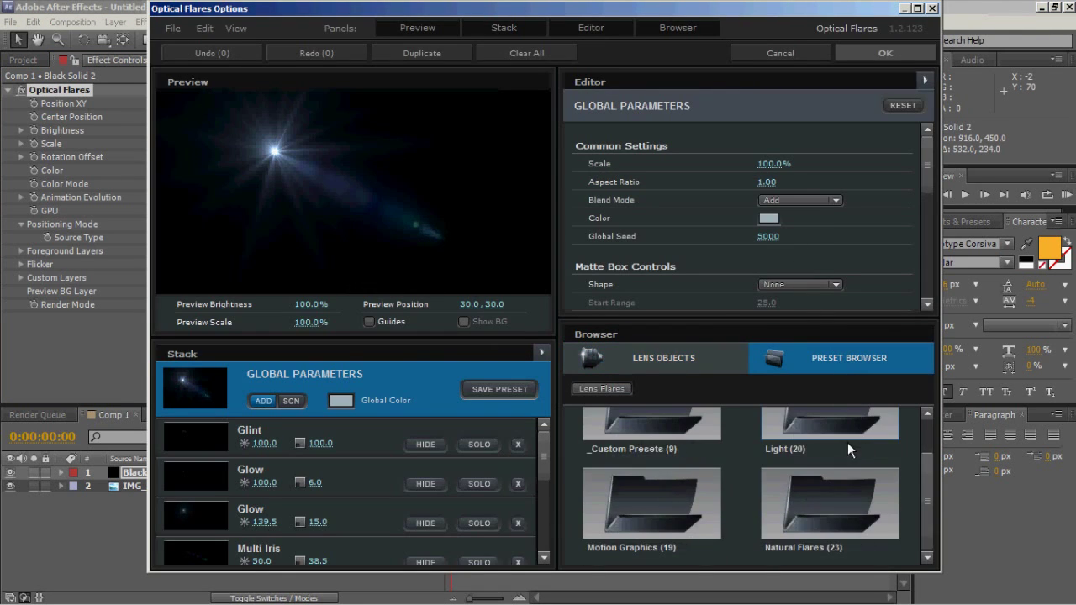
pyautogui.doubleClick(826, 494)
pyautogui.scroll(-3, 832, 487)
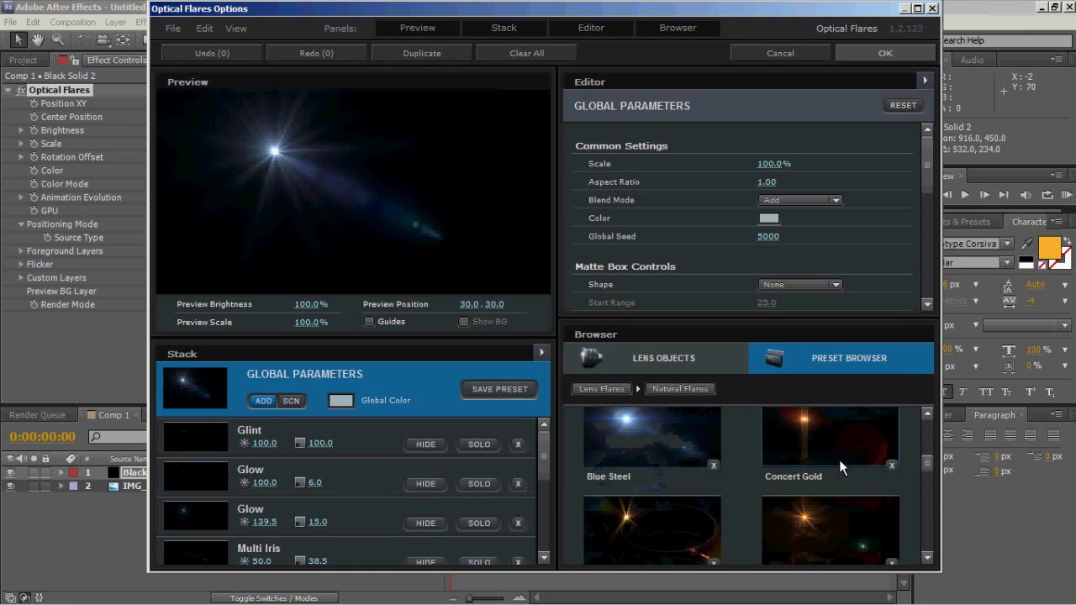
pyautogui.click(830, 474)
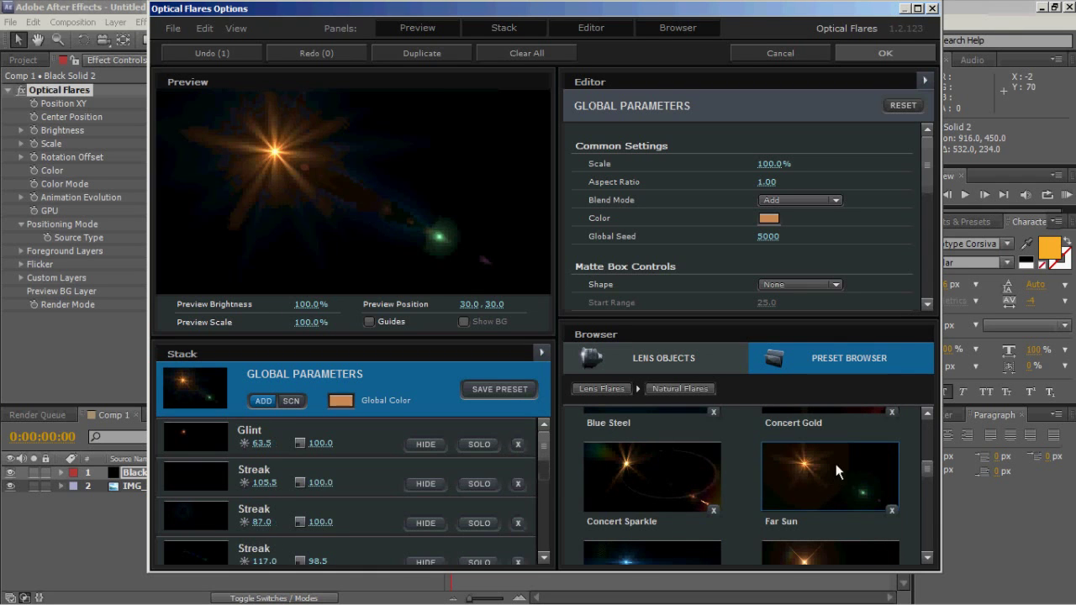
pyautogui.click(886, 55)
pyautogui.click(214, 91)
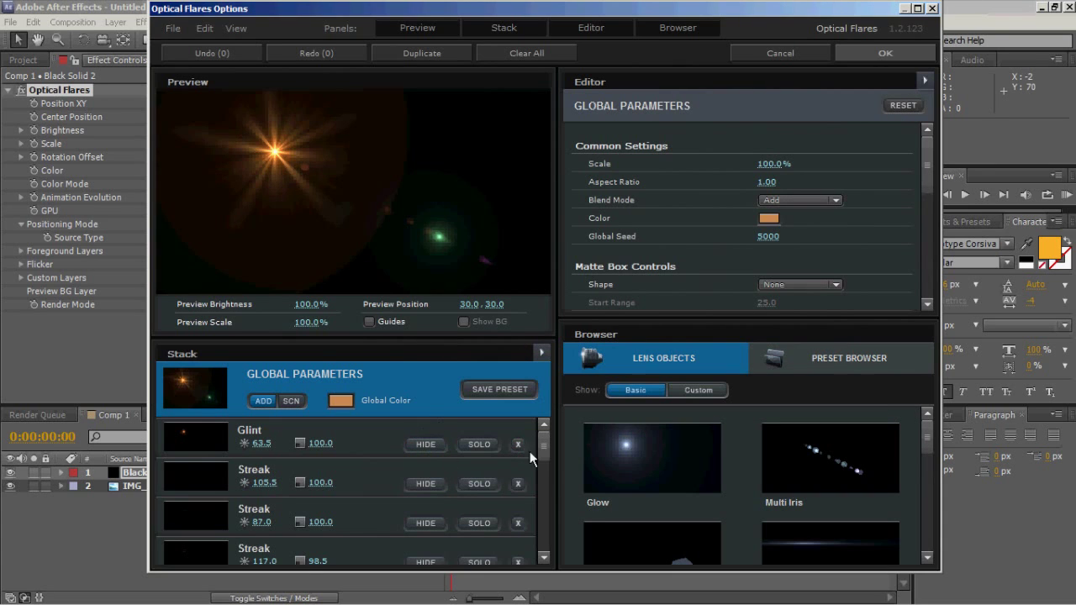
# - Delete the three Iris, Lens Orbs, Hoop and Multi Iris elements from the flare stack
pyautogui.moveTo(542, 456); pyautogui.dragTo(541, 516)
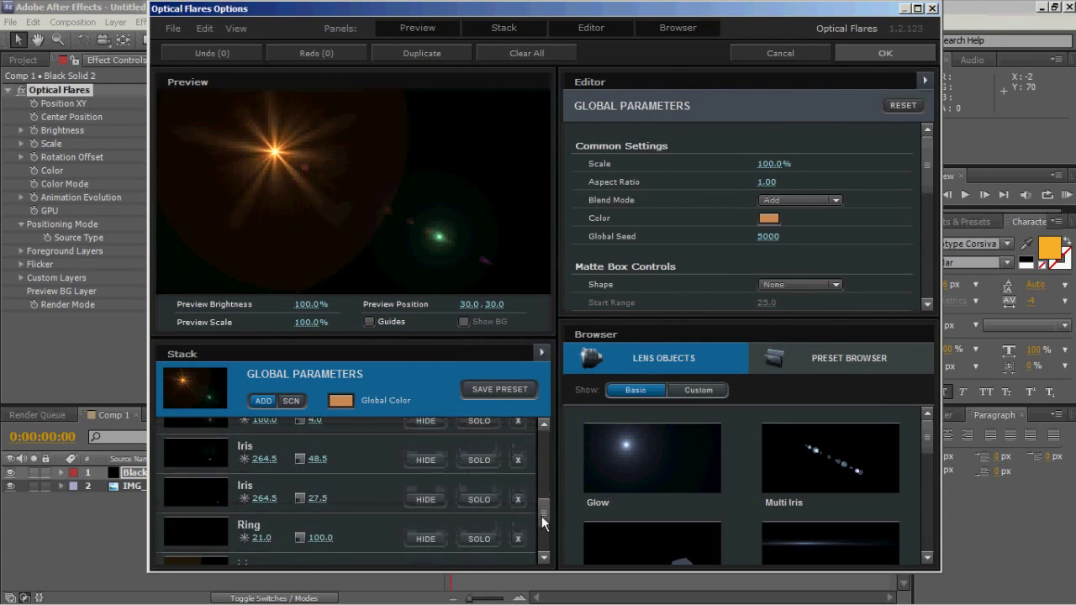
pyautogui.click(518, 496)
pyautogui.click(519, 496)
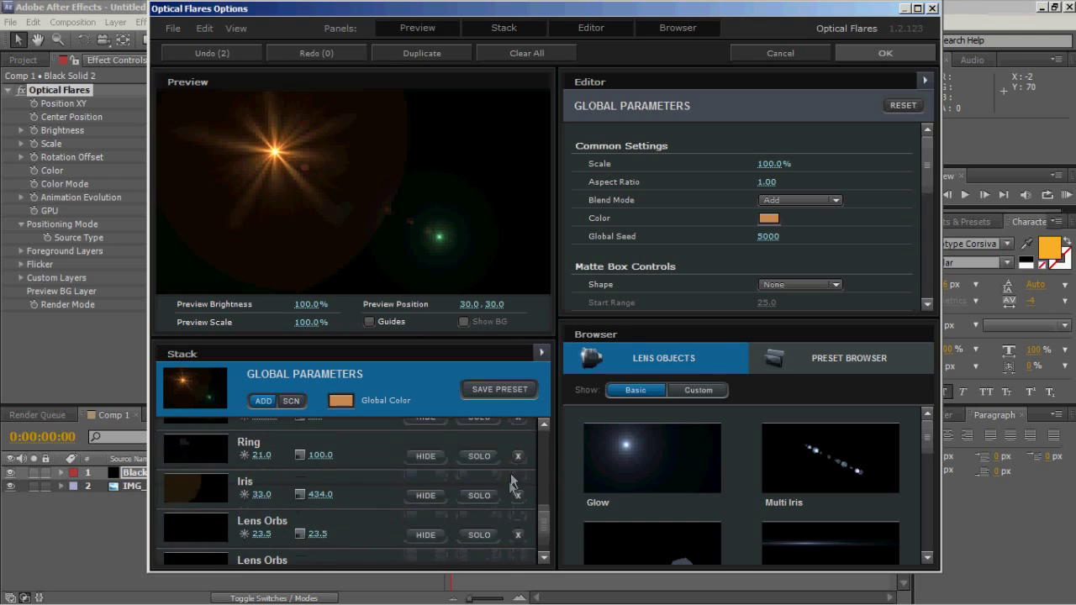
pyautogui.click(519, 496)
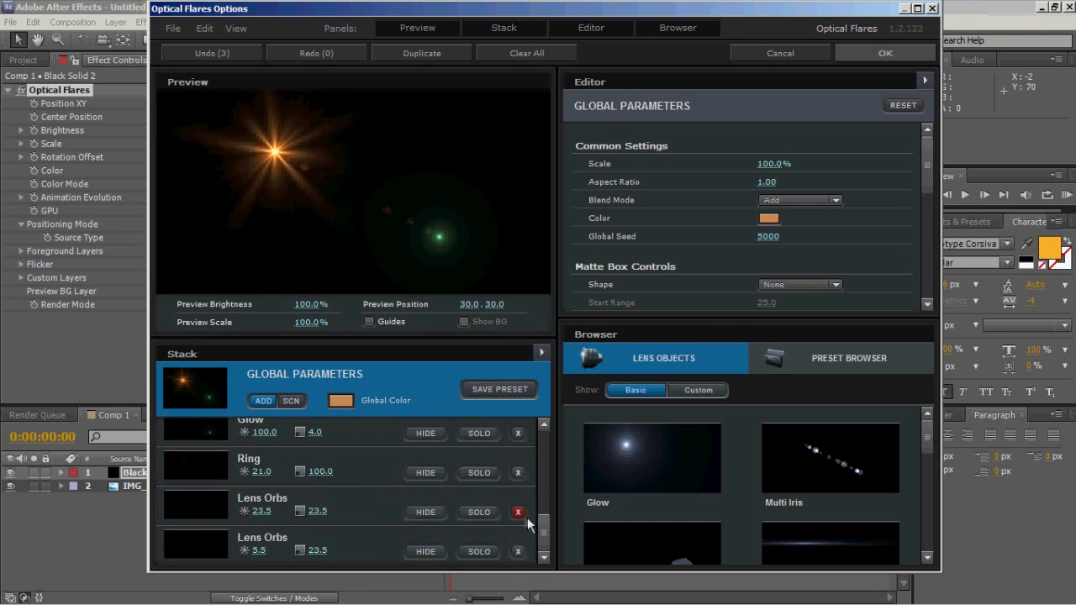
pyautogui.click(518, 512)
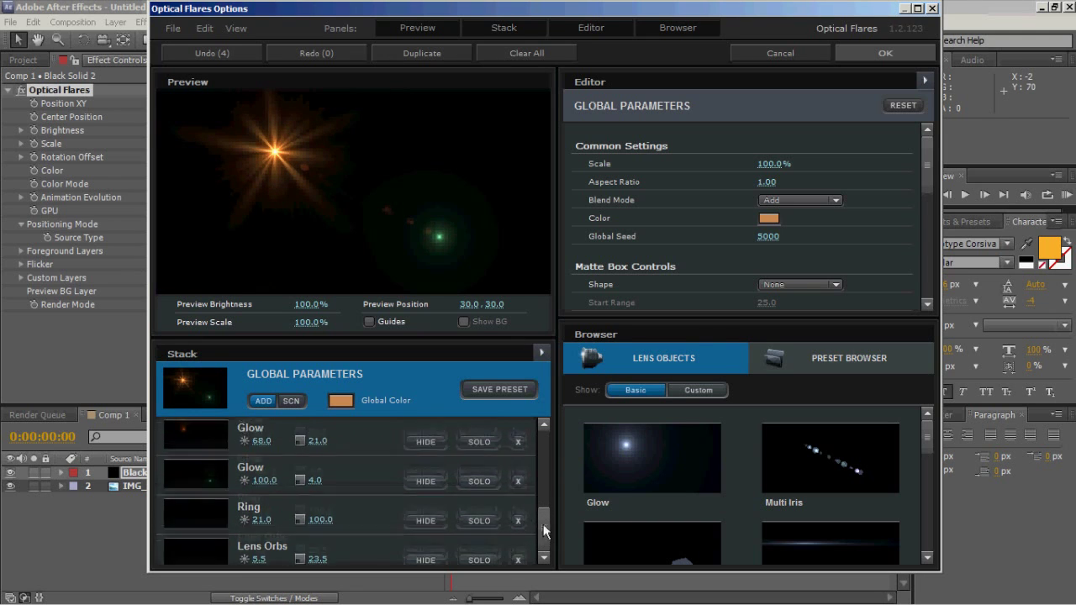
pyautogui.moveTo(542, 535); pyautogui.dragTo(542, 500)
pyautogui.click(517, 544)
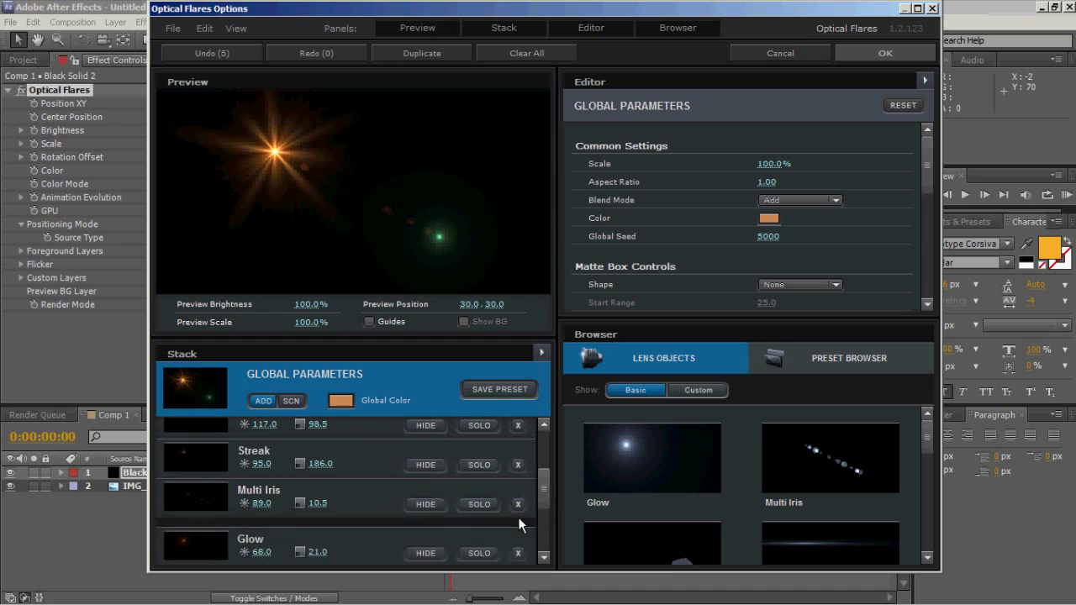
pyautogui.click(518, 504)
# - Add a Glow element scaled to 47.5%, remove the small green glow, and apply
pyautogui.scroll(2, 546, 497)
pyautogui.moveTo(546, 498); pyautogui.dragTo(548, 437)
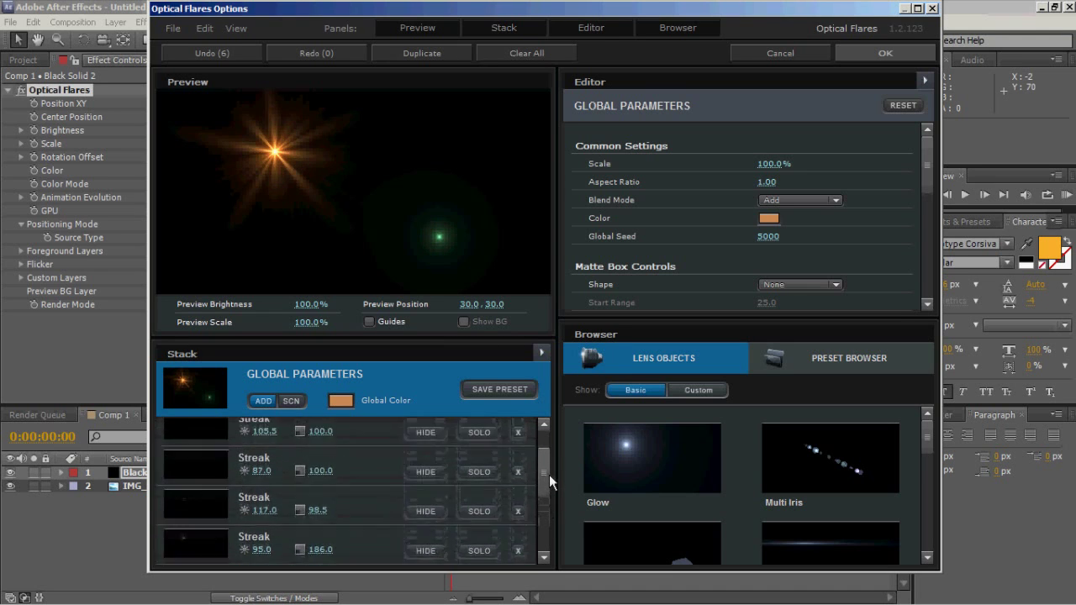
pyautogui.click(644, 454)
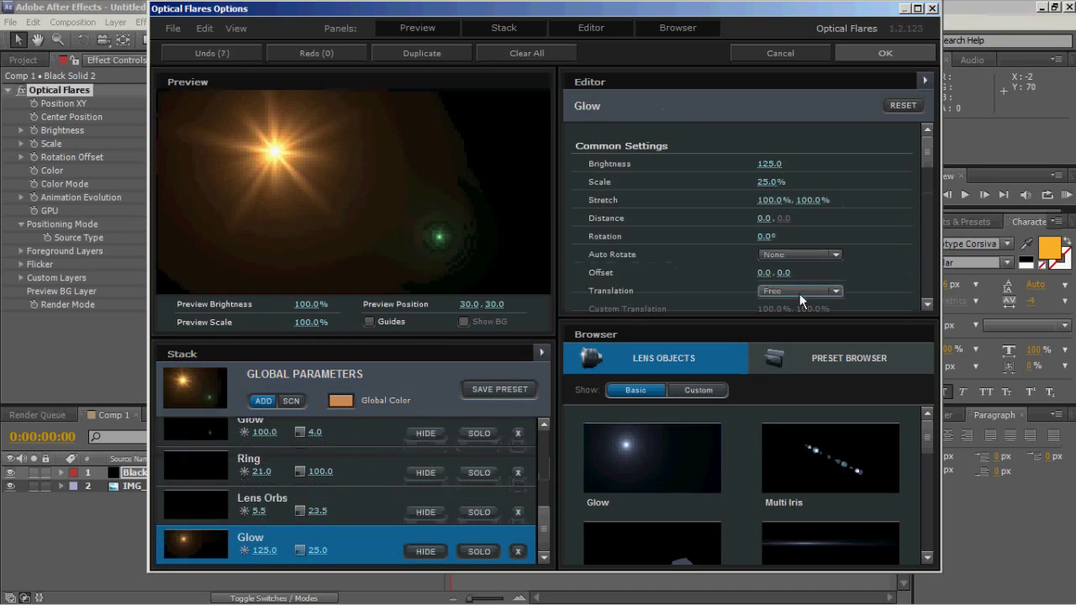
pyautogui.moveTo(329, 546); pyautogui.dragTo(352, 540)
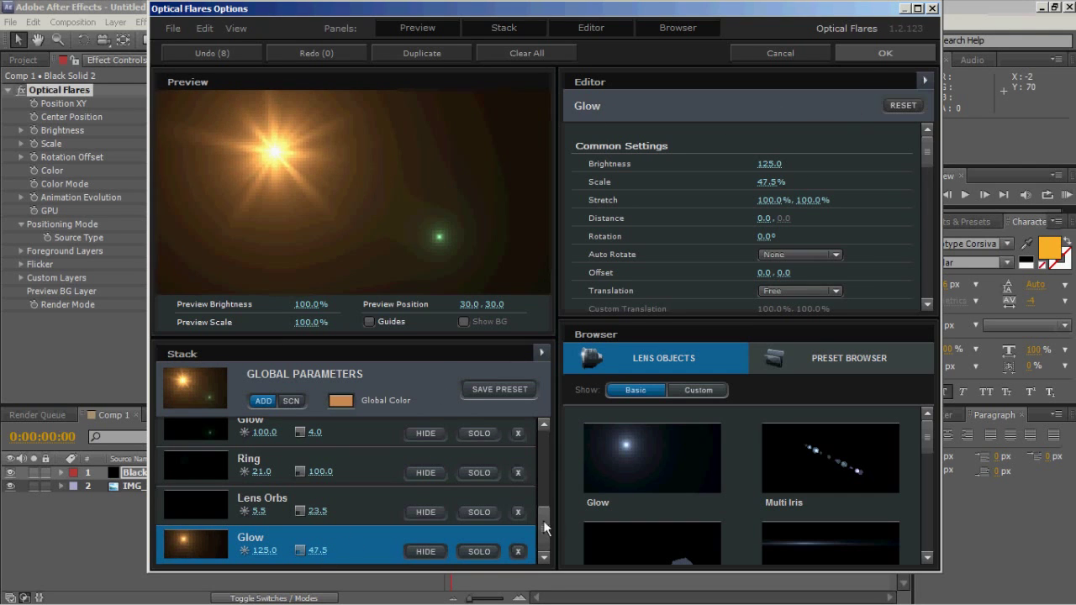
pyautogui.moveTo(543, 520); pyautogui.dragTo(547, 500)
pyautogui.click(520, 491)
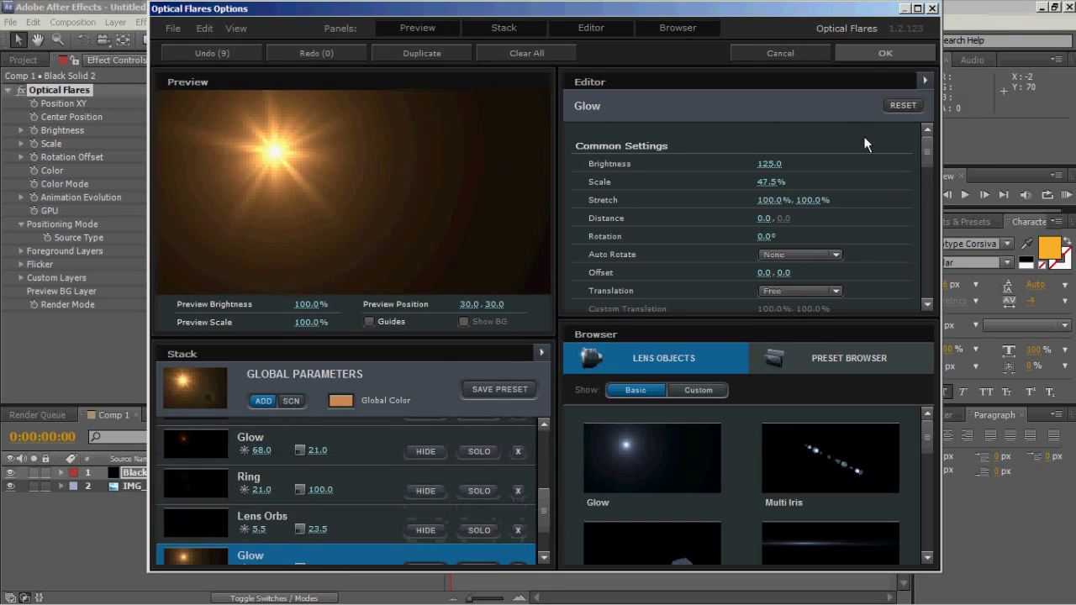
pyautogui.click(854, 55)
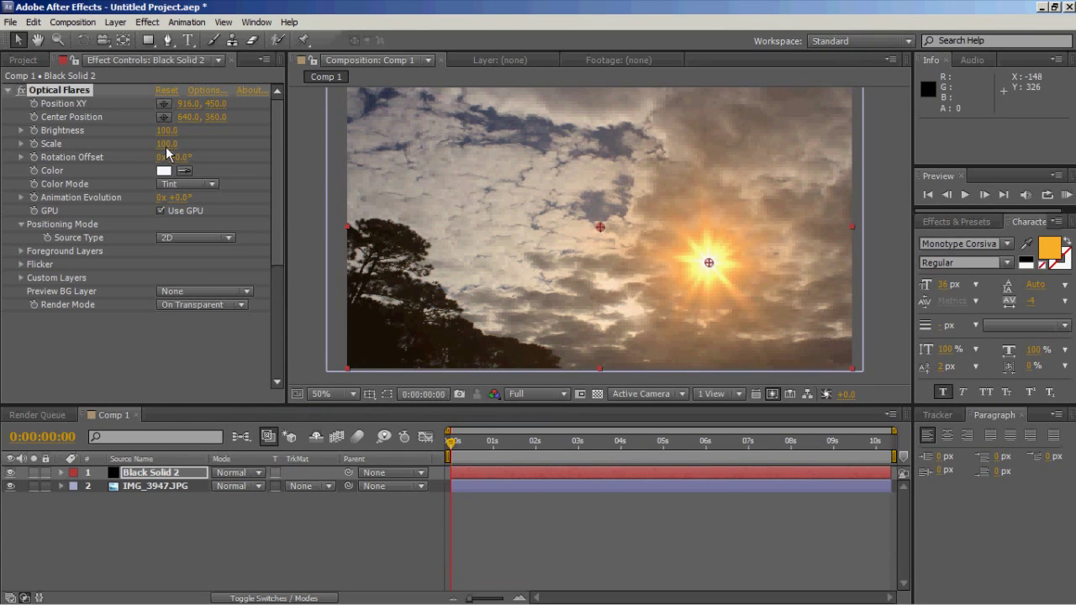
# - Set Black Solid 2 to Add mode, flare brightness to 70, and shift the sun right
pyautogui.click(232, 473)
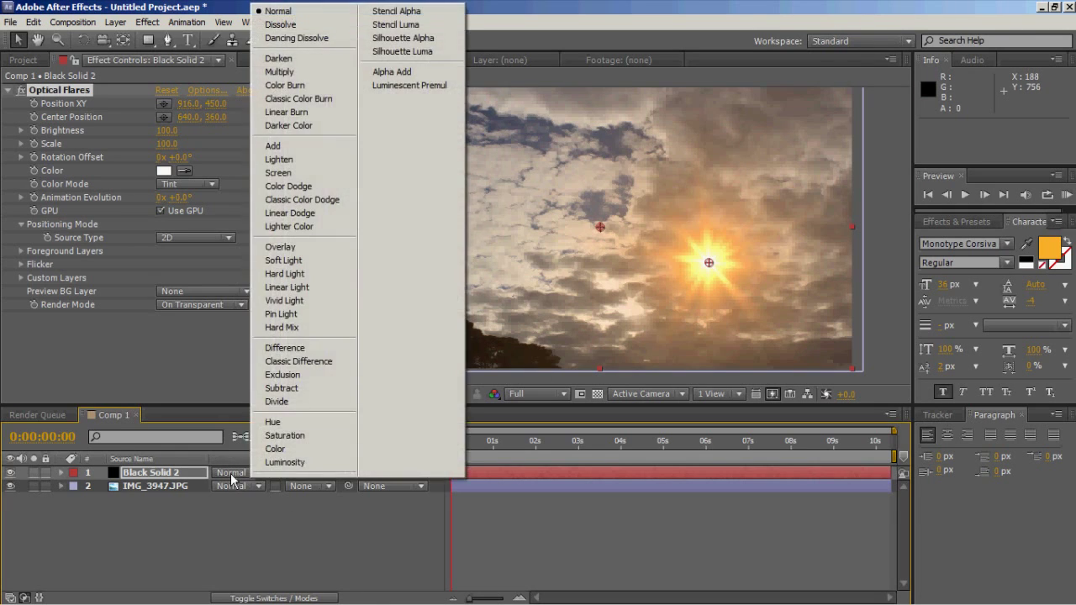
pyautogui.click(294, 148)
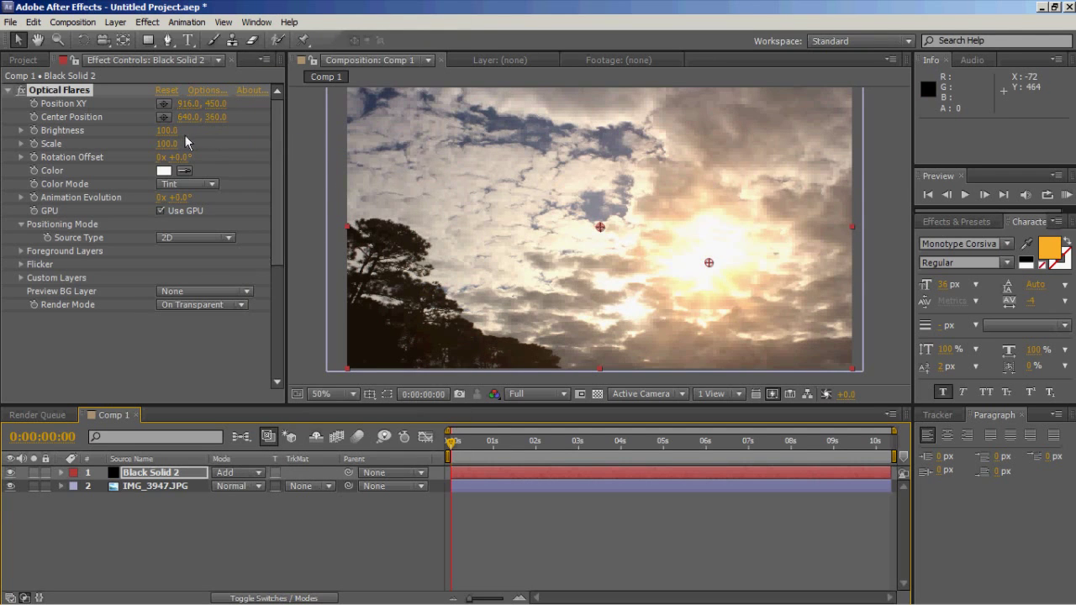
pyautogui.click(167, 131)
pyautogui.write('20')
pyautogui.press('Return')
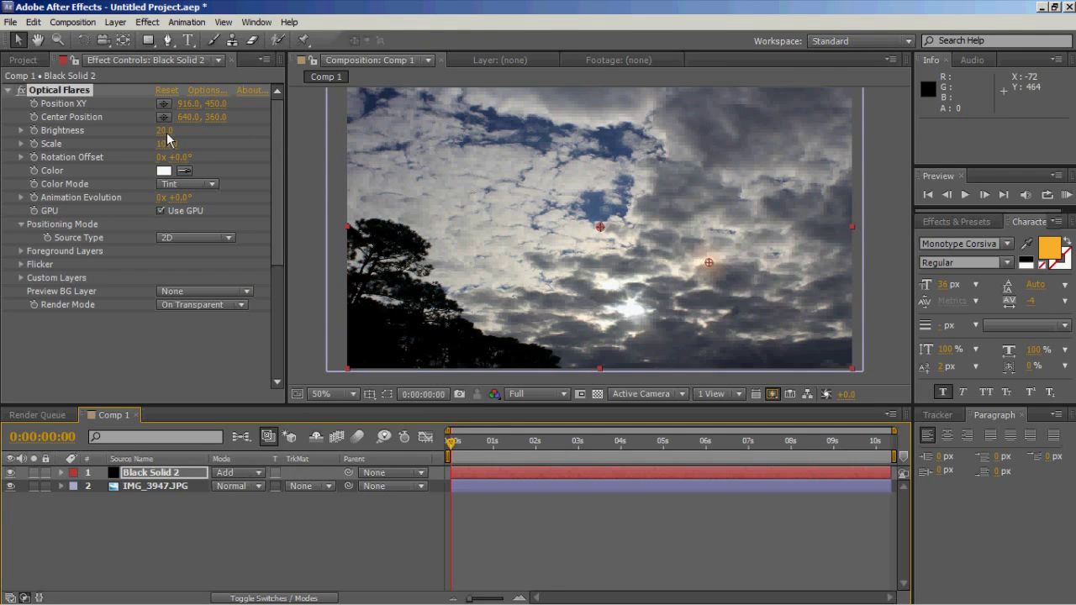
pyautogui.moveTo(166, 131); pyautogui.dragTo(631, 248)
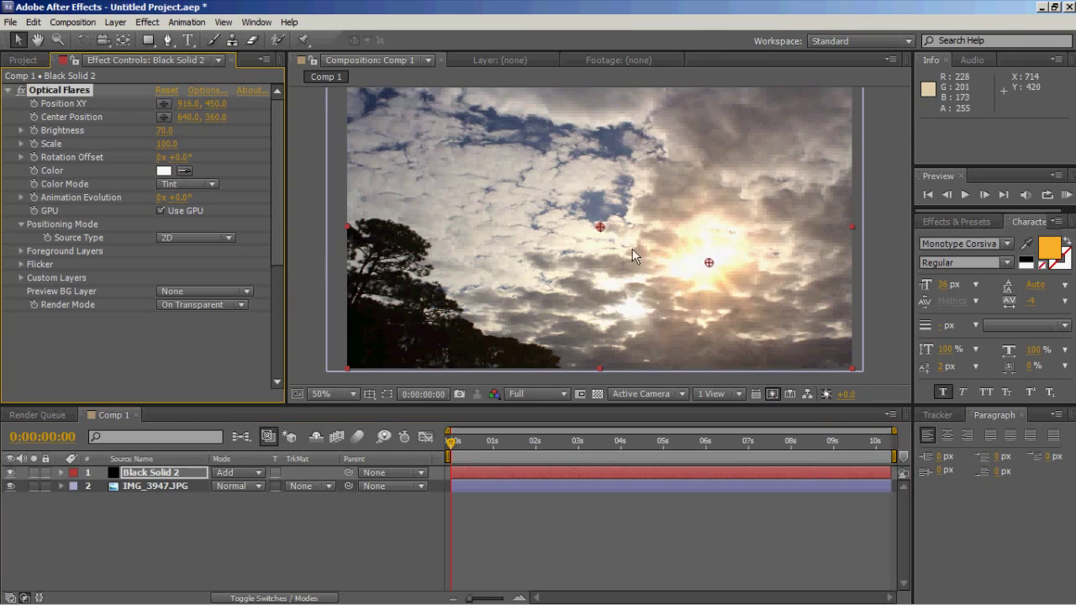
pyautogui.moveTo(708, 263)
pyautogui.mouseDown()
pyautogui.moveTo(751, 199)
pyautogui.moveTo(755, 225)
pyautogui.moveTo(429, 154)
pyautogui.moveTo(777, 261)
pyautogui.mouseUp()
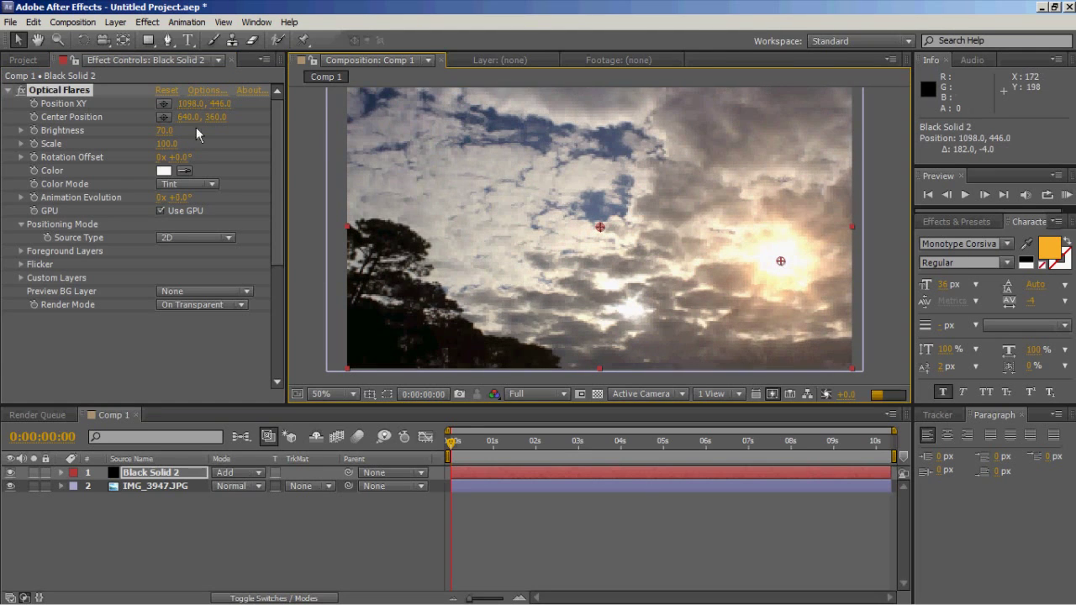
# - Lower the flare brightness to 40
pyautogui.click(161, 131)
pyautogui.write('4')
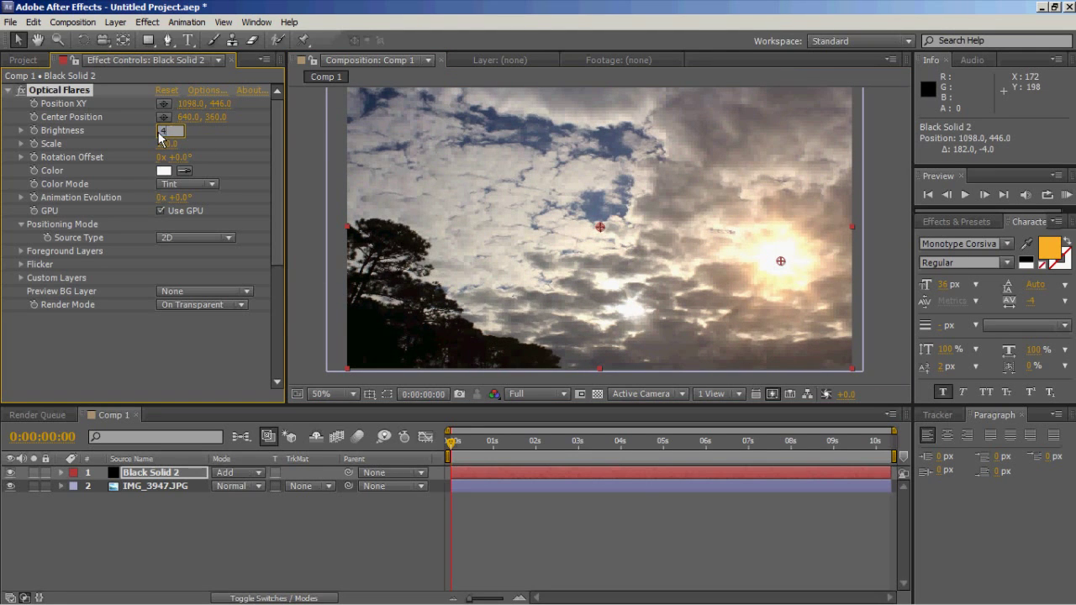
pyautogui.write('0')
pyautogui.press('Return')
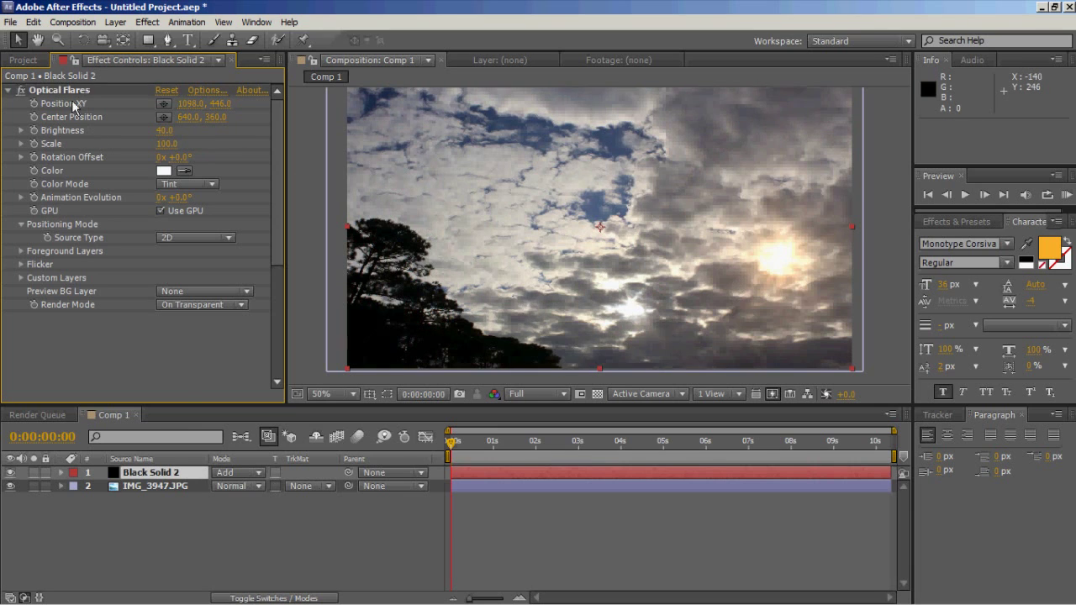
pyautogui.click(65, 91)
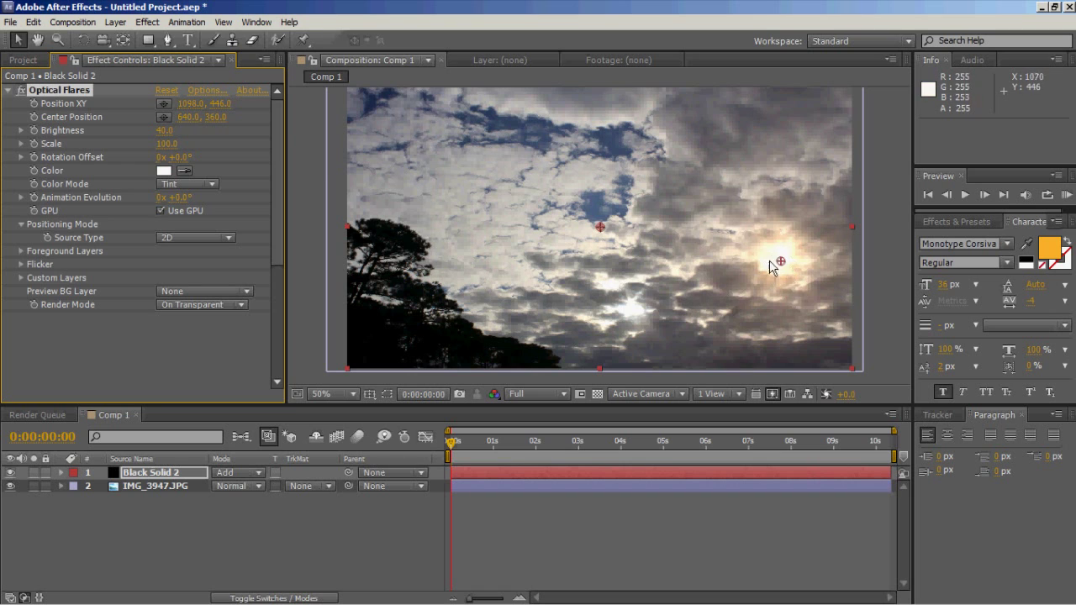
# - Change the flare's Global Color to a pale off-white and move the sun lower-left
pyautogui.click(200, 92)
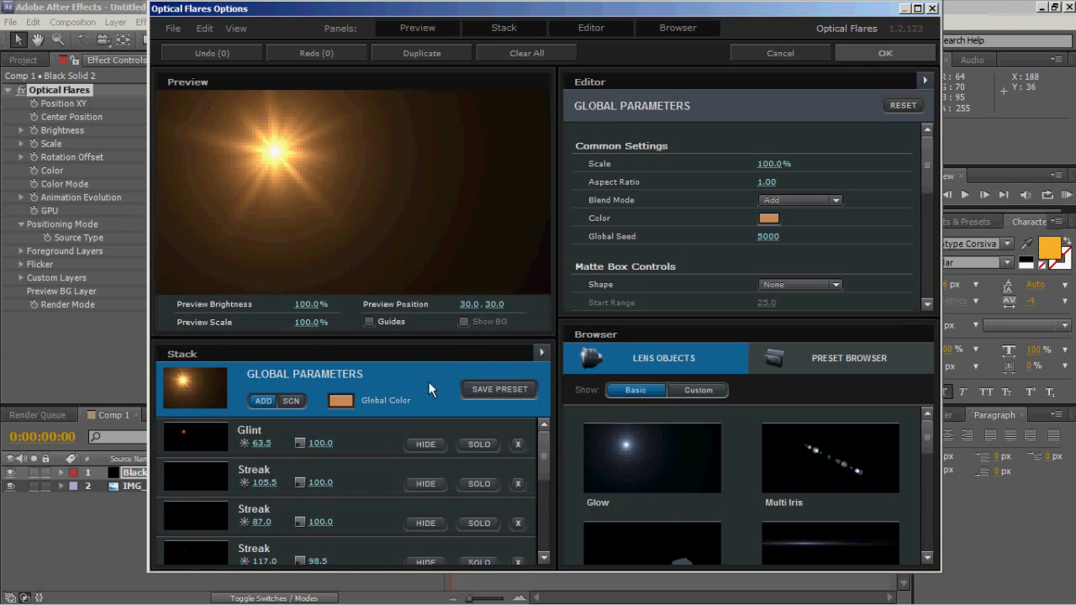
pyautogui.click(336, 463)
pyautogui.click(203, 348)
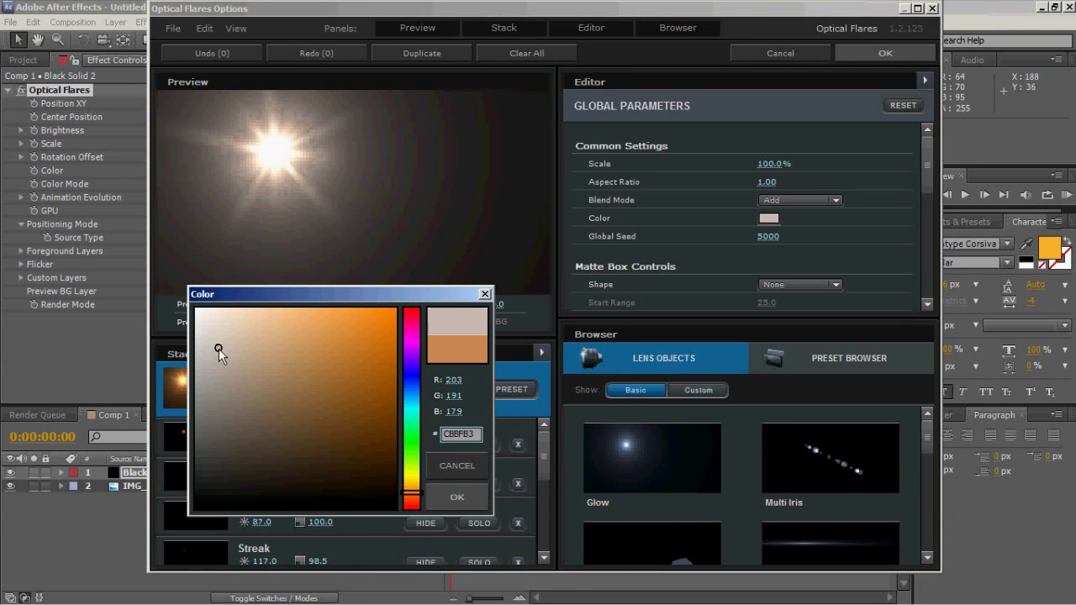
pyautogui.click(467, 492)
pyautogui.click(874, 56)
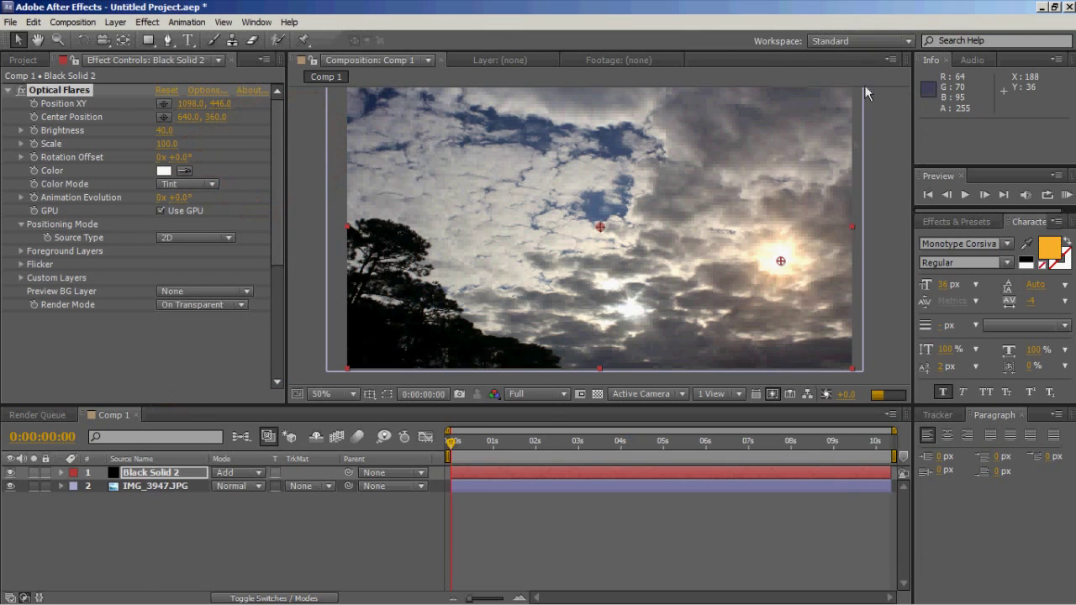
pyautogui.moveTo(779, 263); pyautogui.dragTo(704, 316)
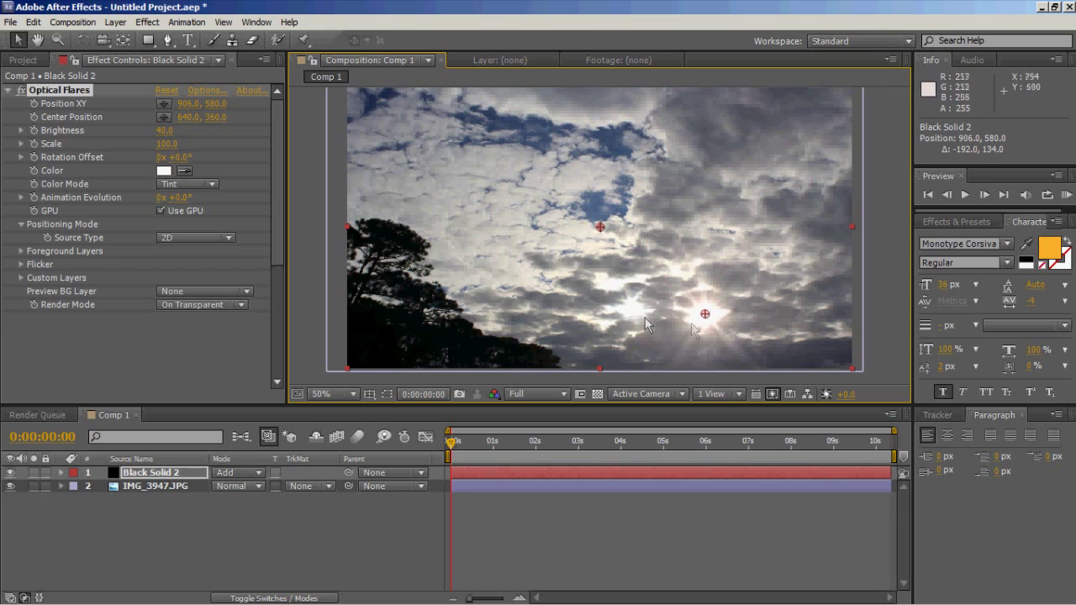
# - Set flare brightness to 30 and move the sun left to just below centre
pyautogui.click(163, 130)
pyautogui.write('3')
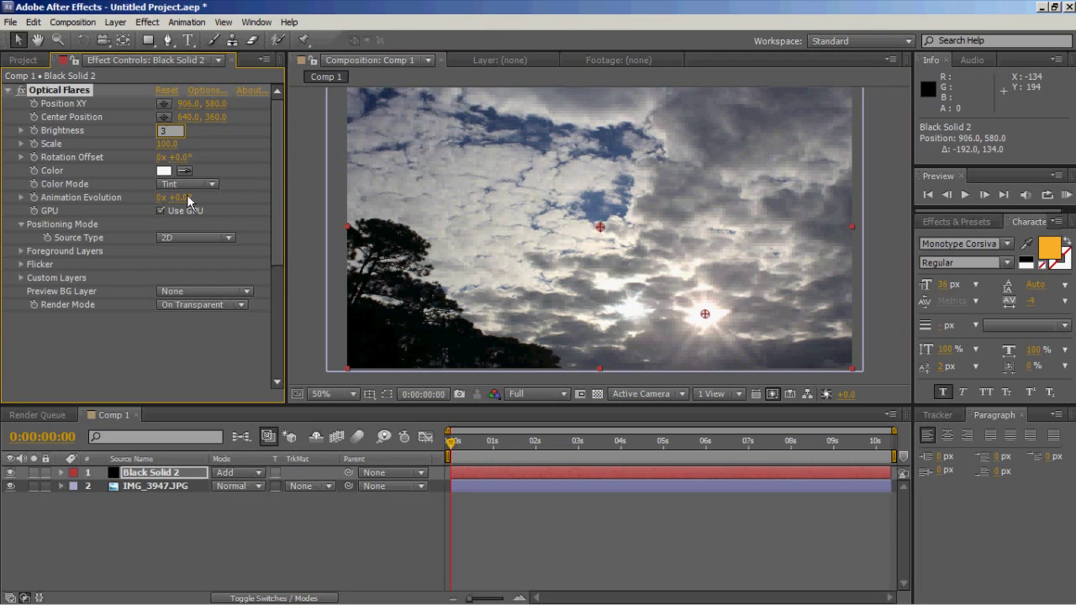
pyautogui.write('0')
pyautogui.press('Return')
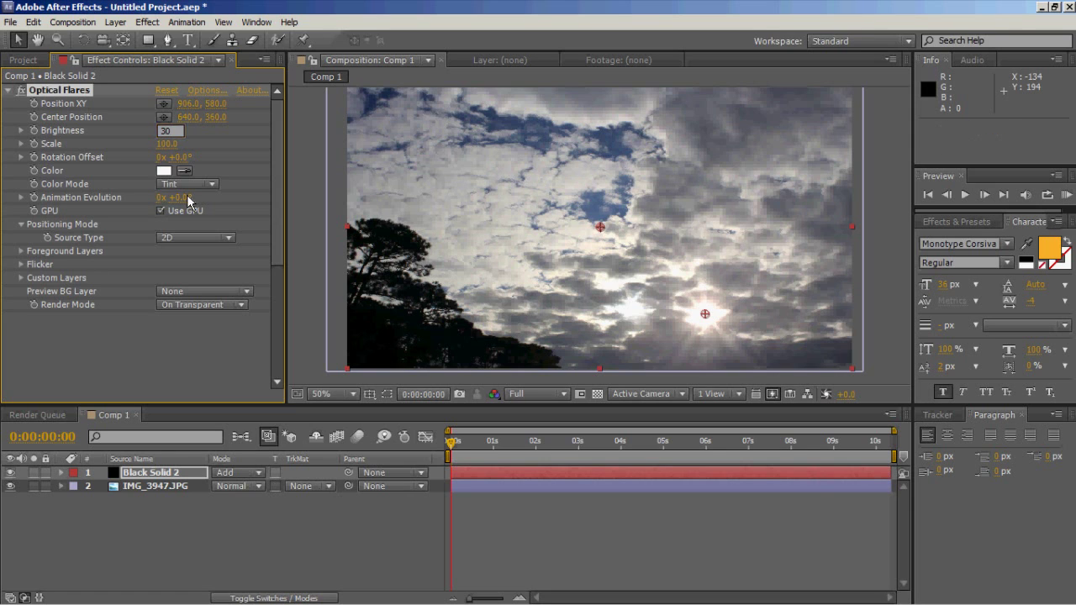
pyautogui.moveTo(706, 314); pyautogui.dragTo(600, 304)
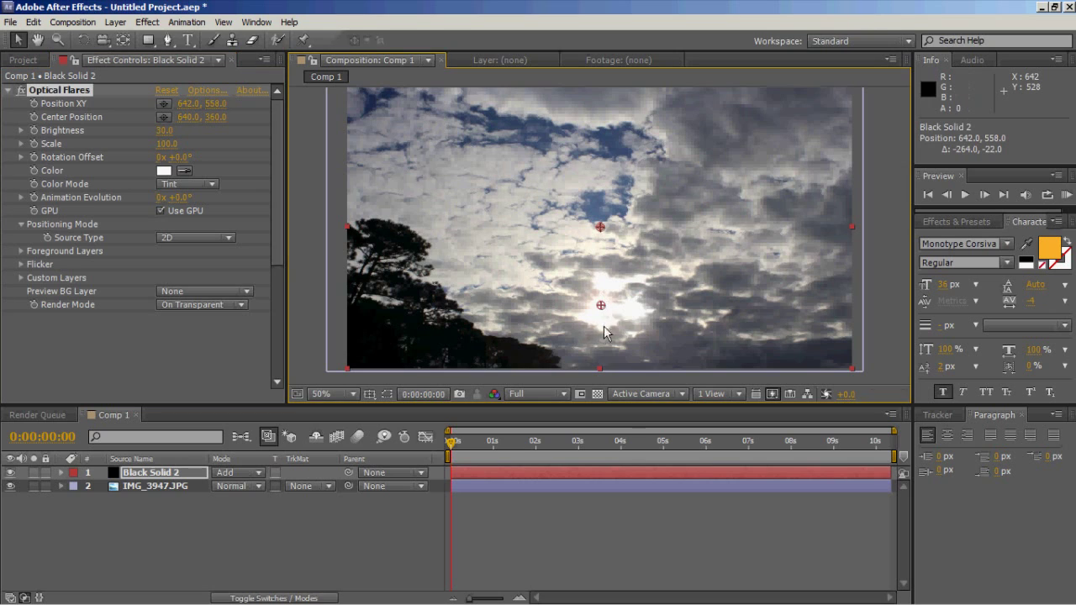